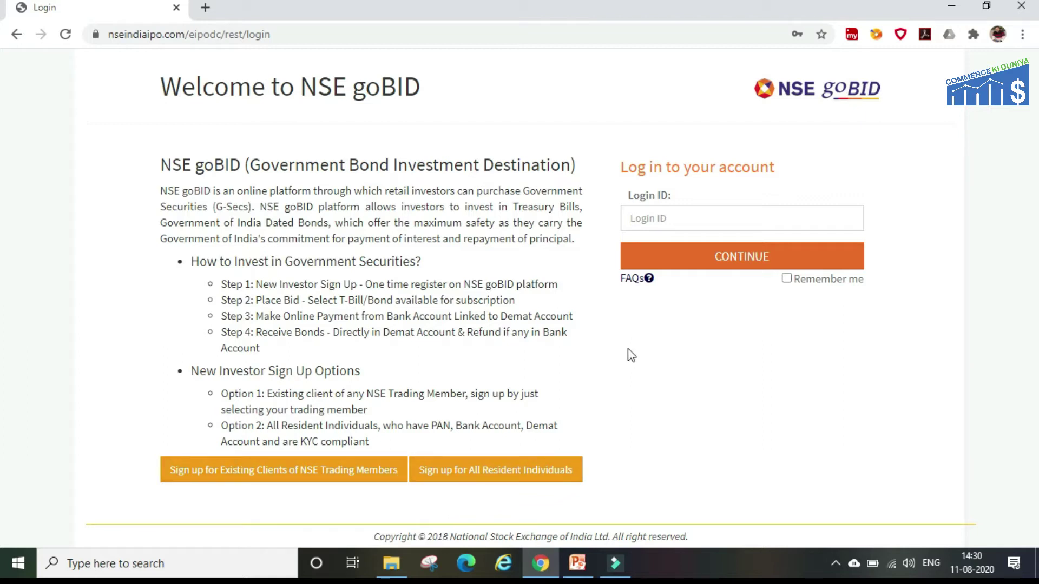
Log in to the NSE goBID account with the login ID and the one-time password.
left_click(691, 218)
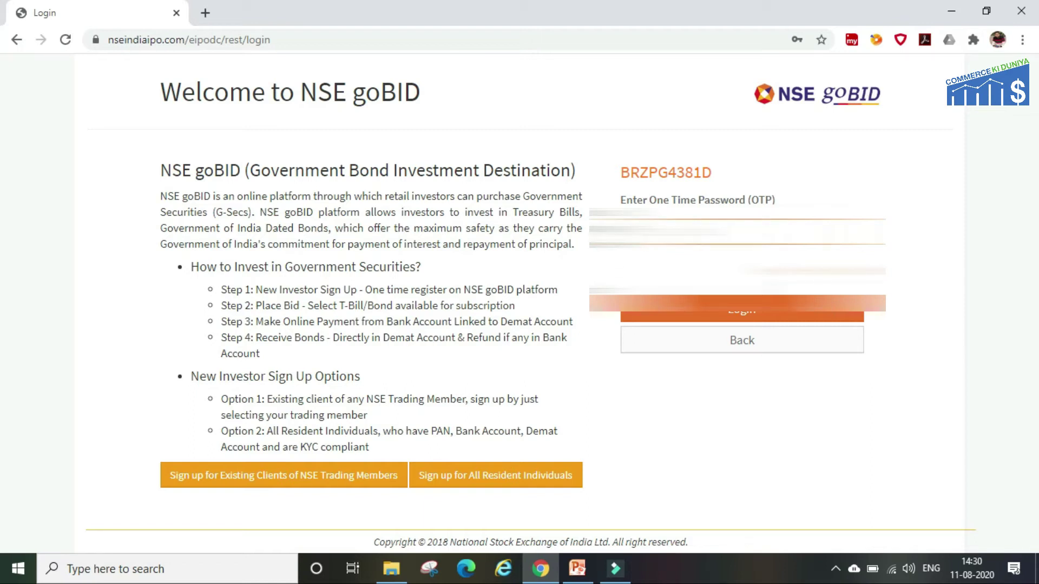
left_click(729, 313)
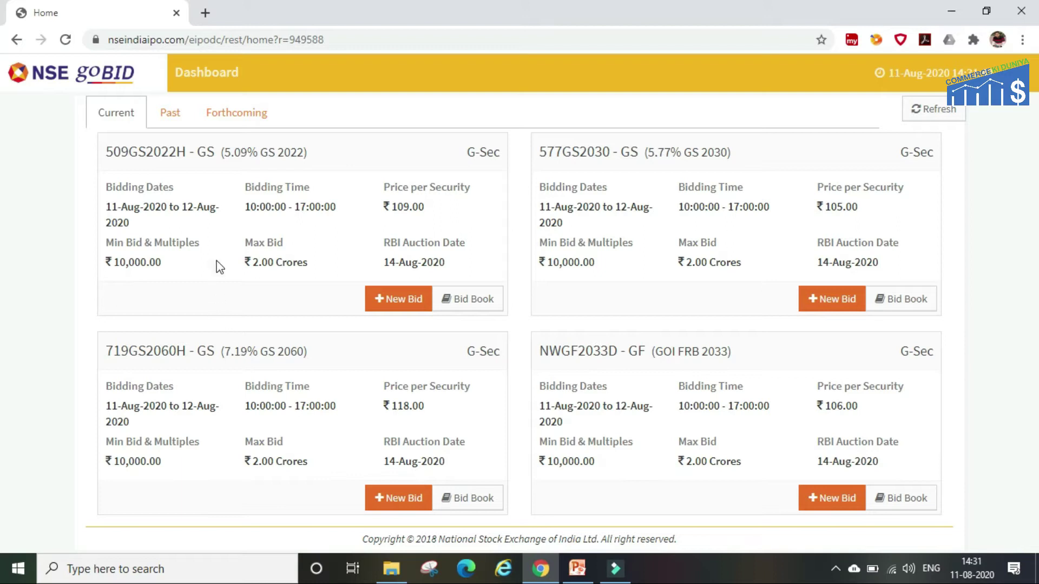
Look through the forthcoming and past security issues on the dashboard.
left_click(226, 116)
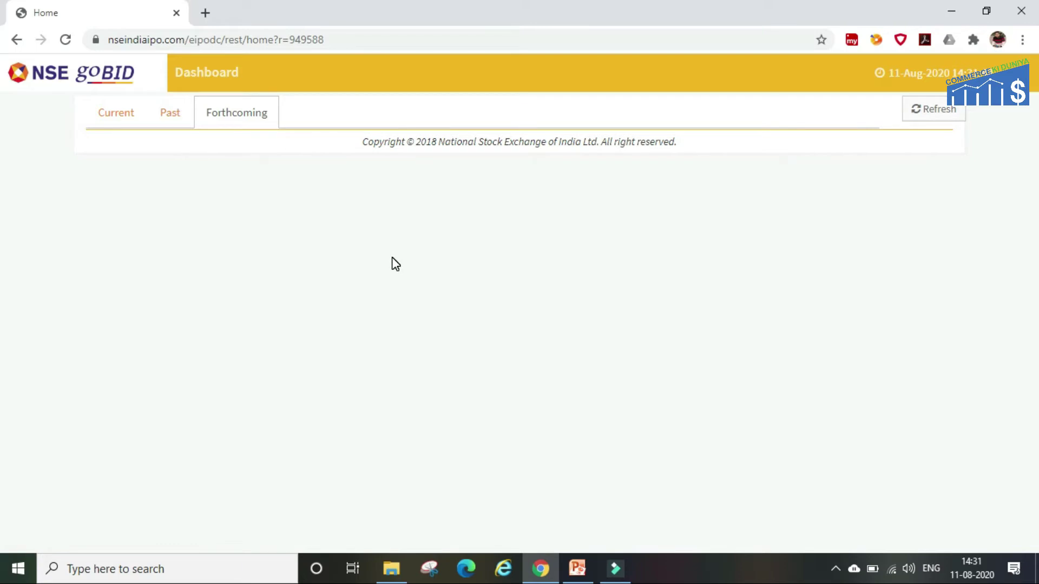
left_click(172, 113)
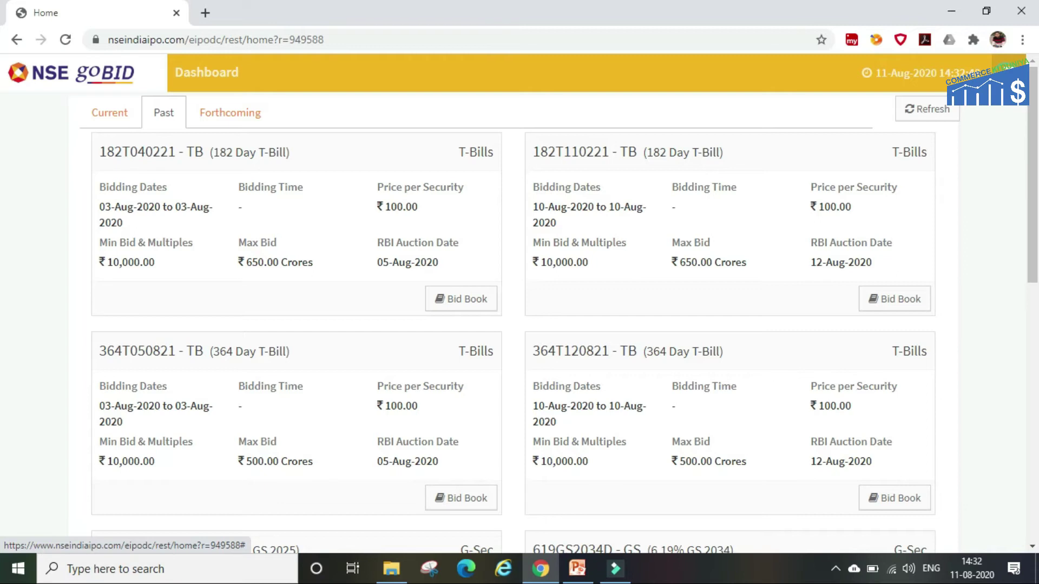
Open the account's registration form and review the personal, income, occupation and verification details.
left_click(1009, 74)
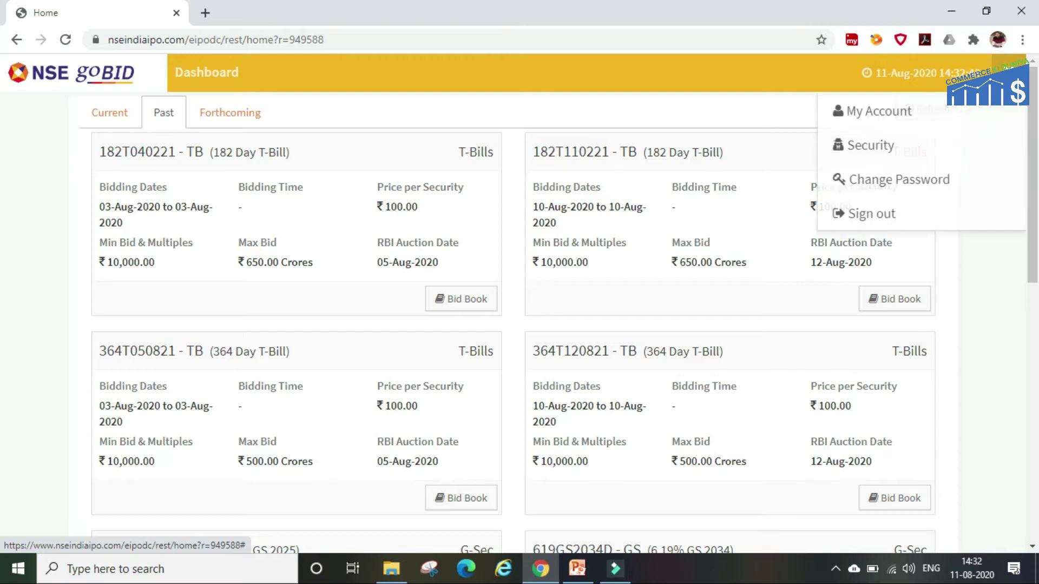
left_click(897, 124)
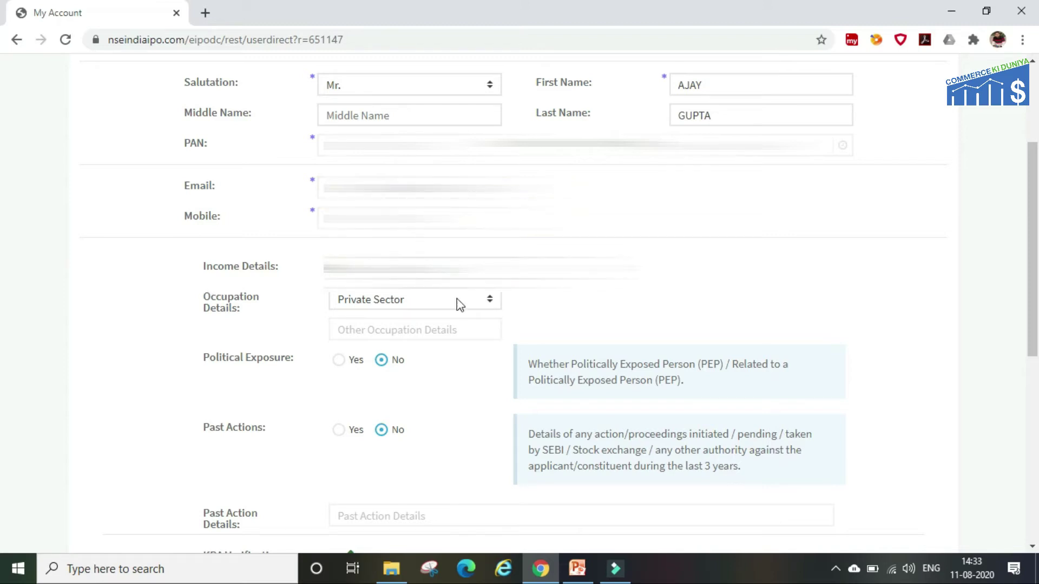
scroll(482, 308, "down", 5)
scroll(479, 307, "up", 1)
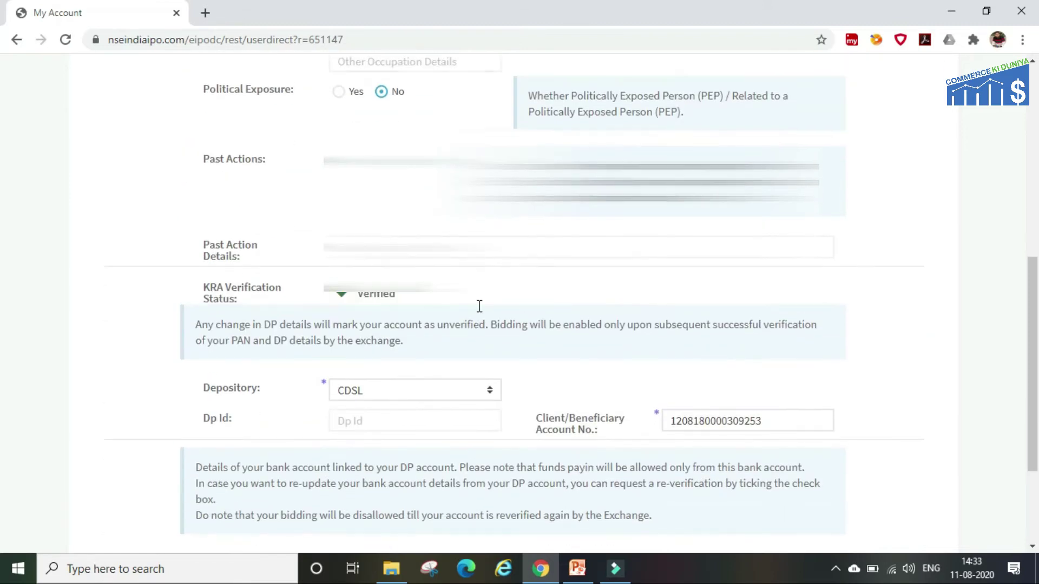
scroll(480, 306, "up", 6)
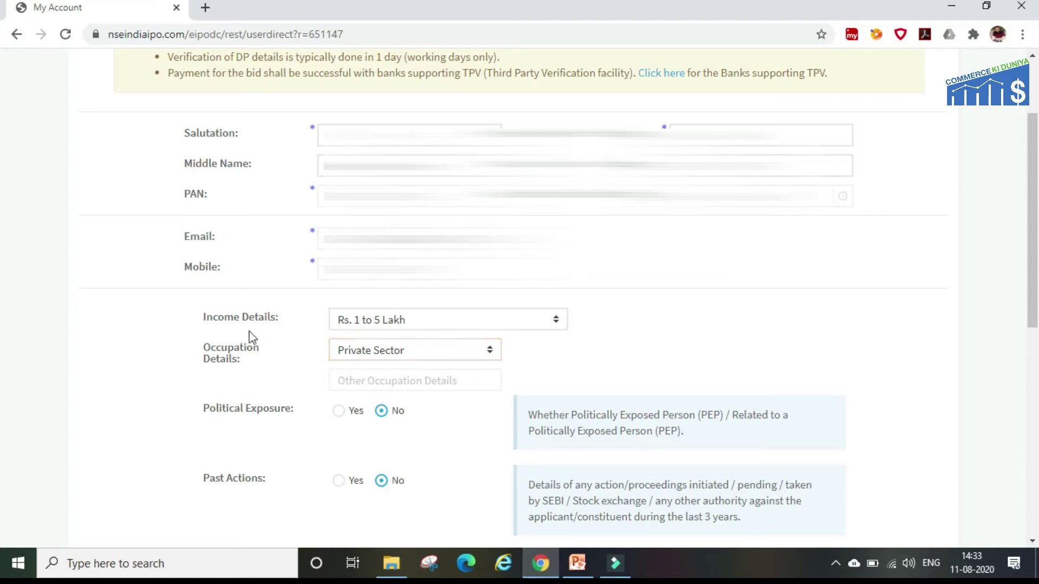
scroll(303, 378, "down", 3)
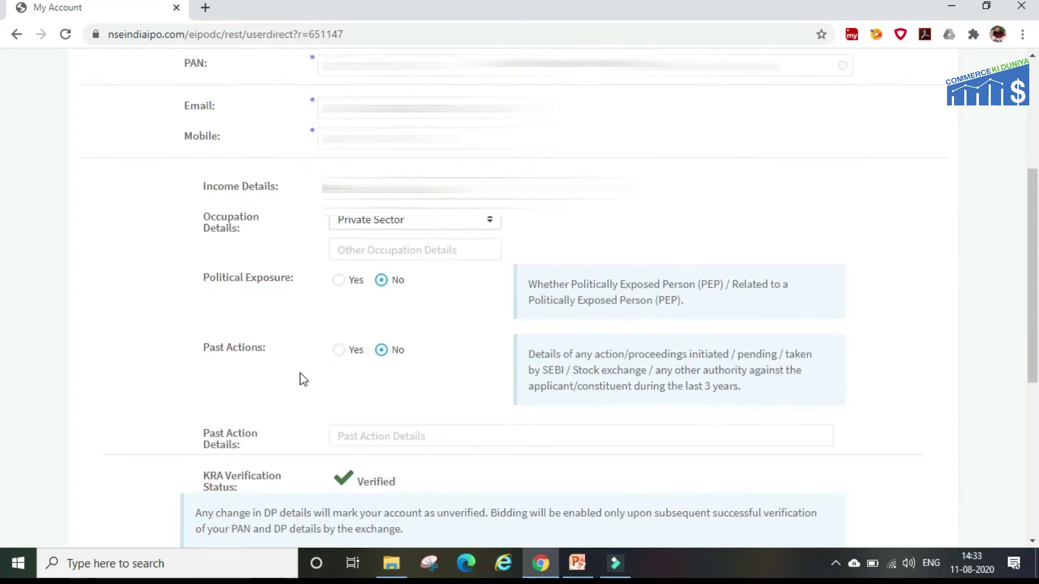
scroll(291, 309, "down", 2)
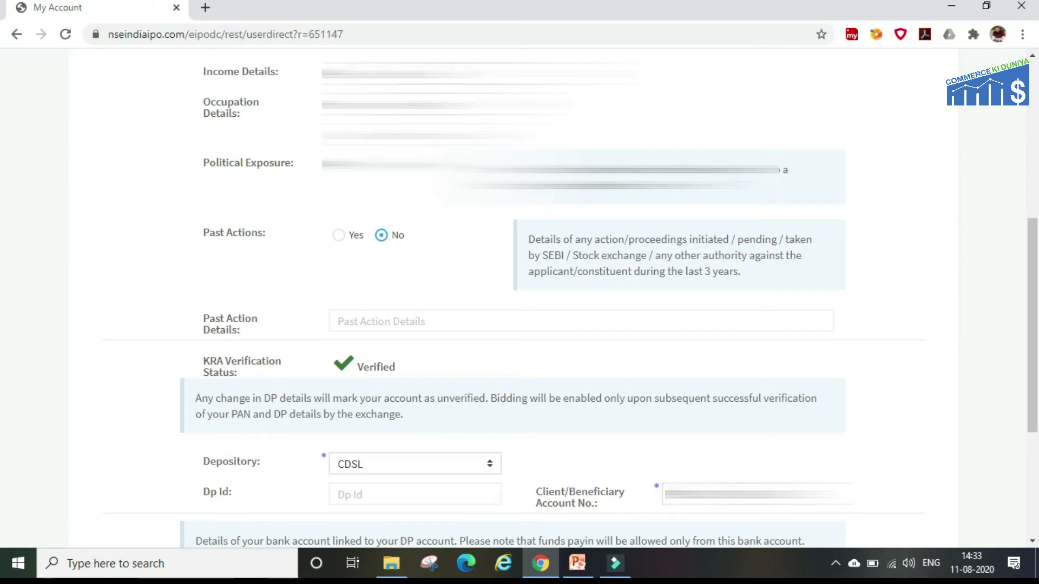
Examine the available choices for the income and occupation details, keeping the current selections.
left_click(416, 74)
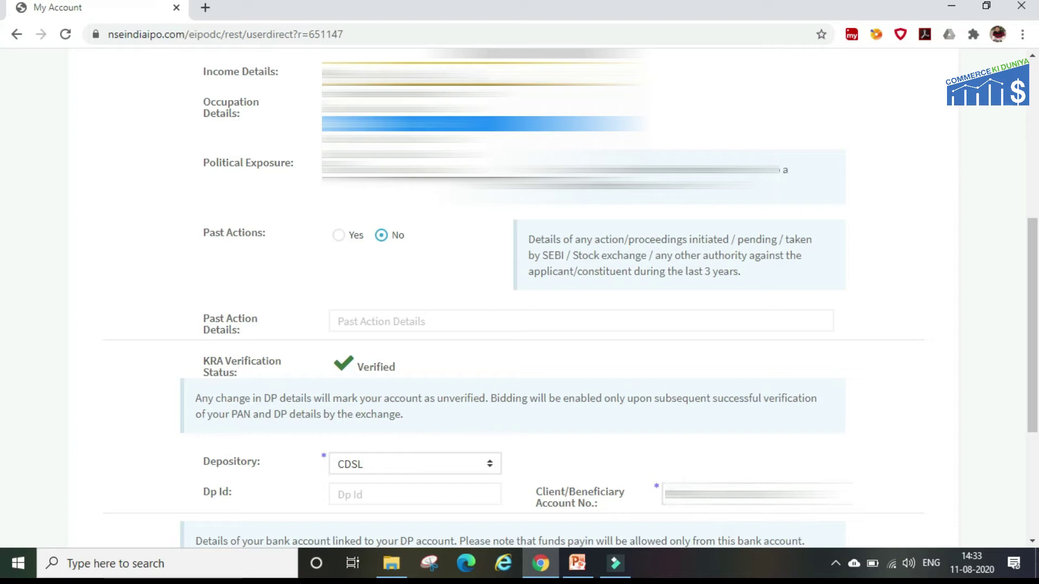
left_click(416, 124)
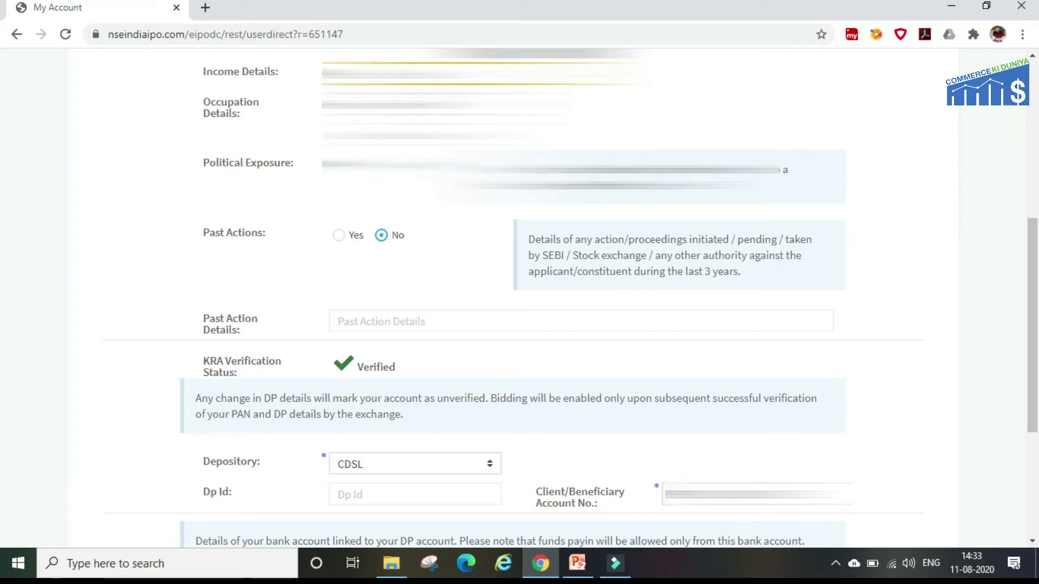
left_click(416, 103)
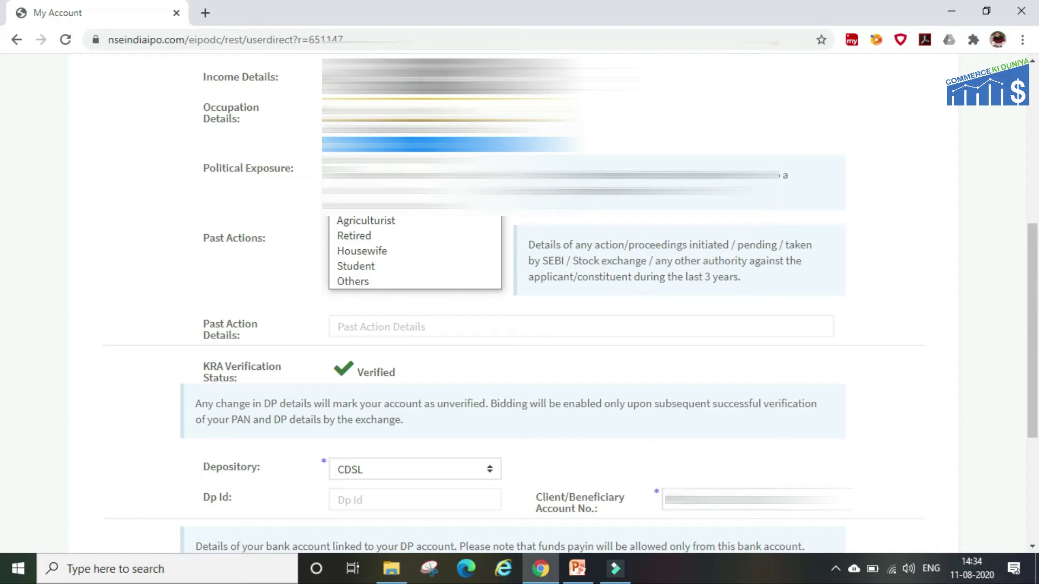
left_click(414, 144)
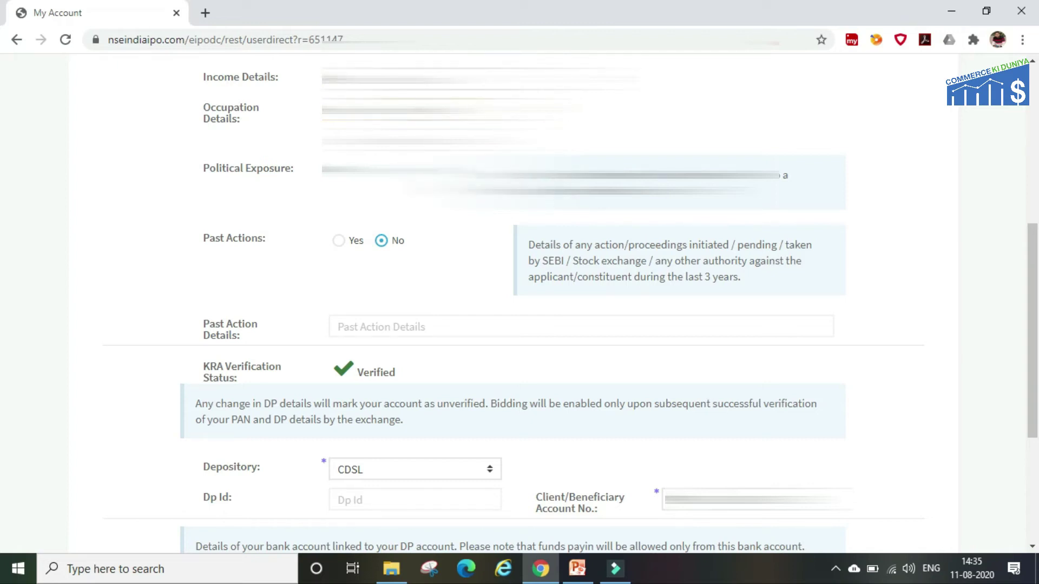
Review the depository choices, beneficiary account and linked bank account details in the registration form.
scroll(483, 187, "down", 5)
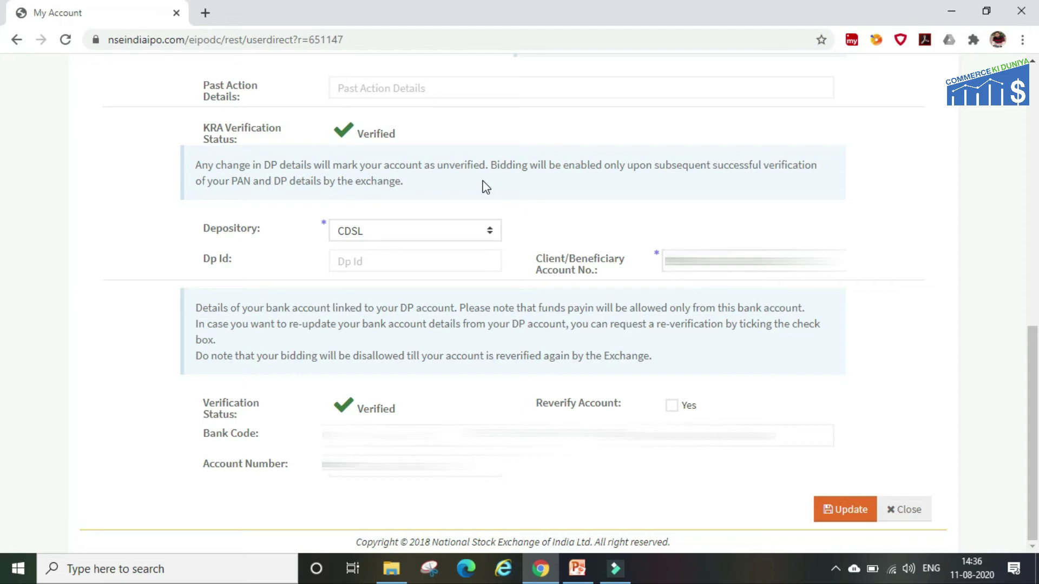
left_click(439, 243)
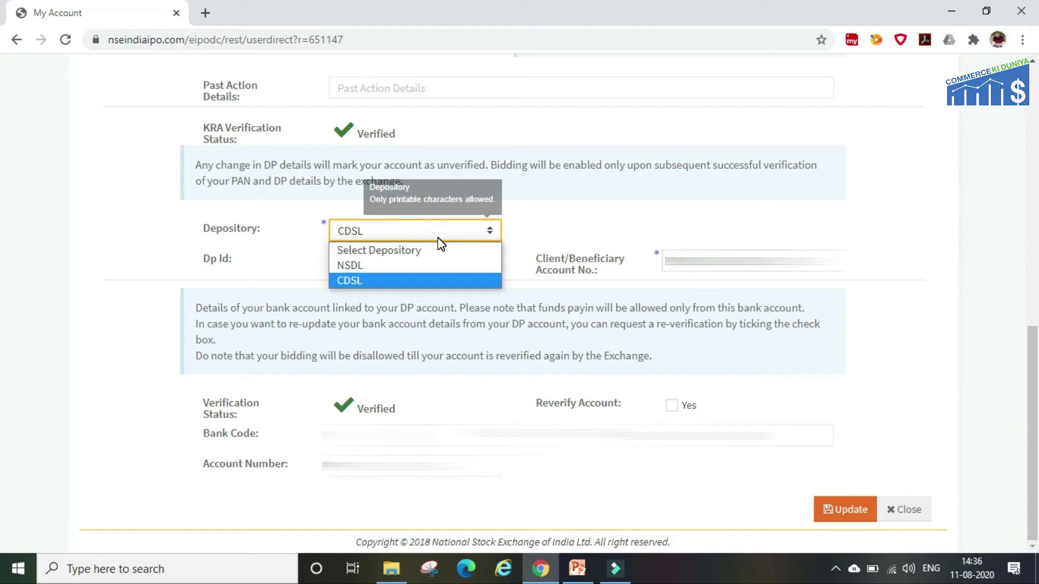
left_click(438, 239)
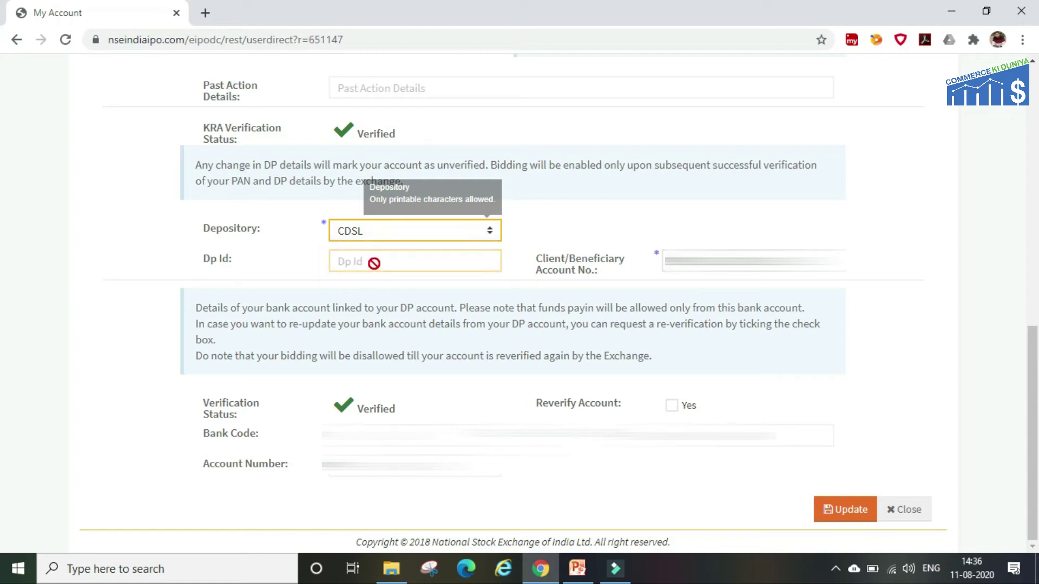
left_click(683, 262)
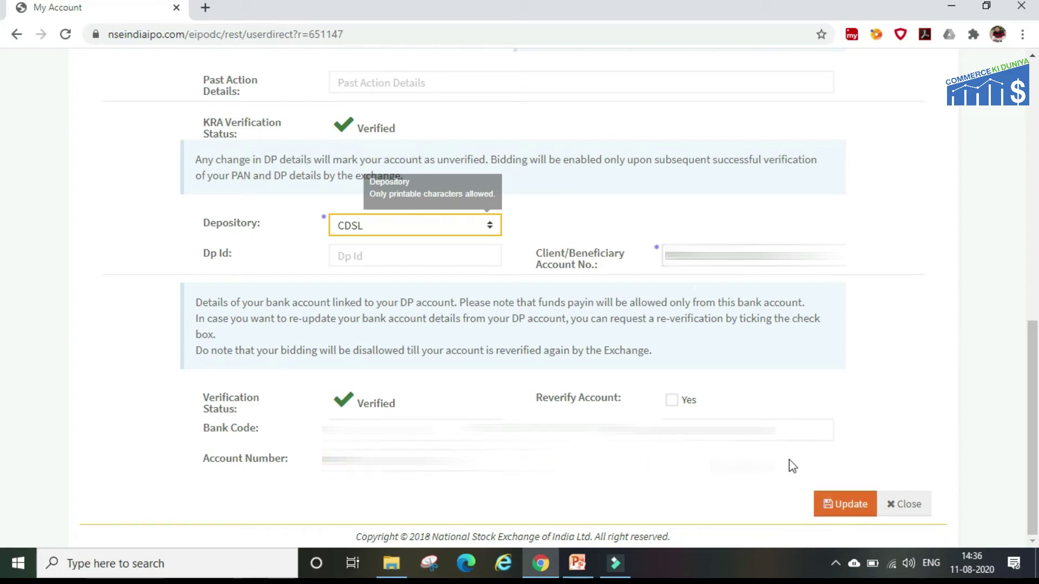
scroll(520, 298, "up", 15)
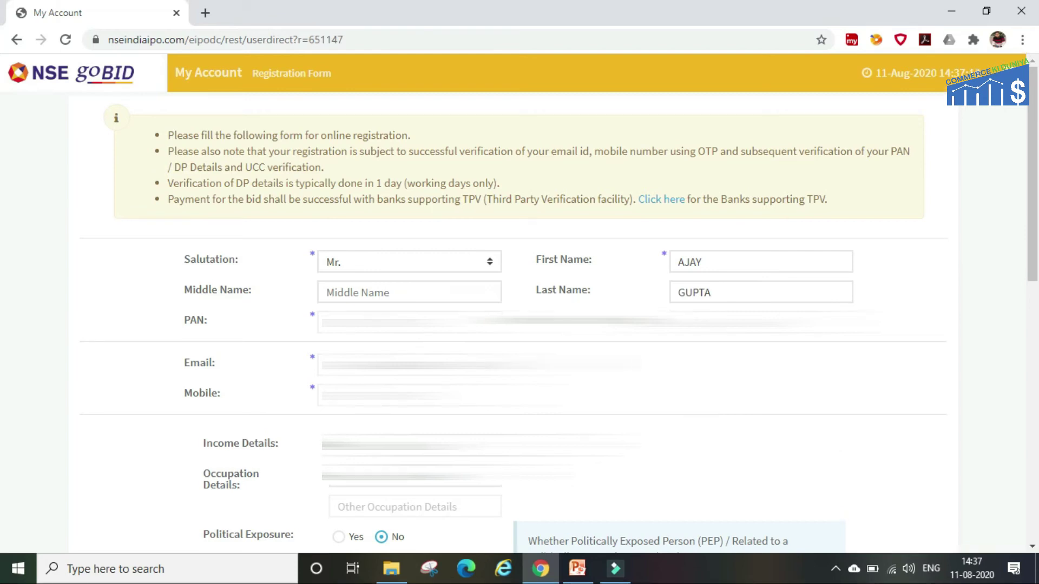
Return to the dashboard and place a new bid on 719GS2060H - GS with an investment value of 10000.
left_click(58, 77)
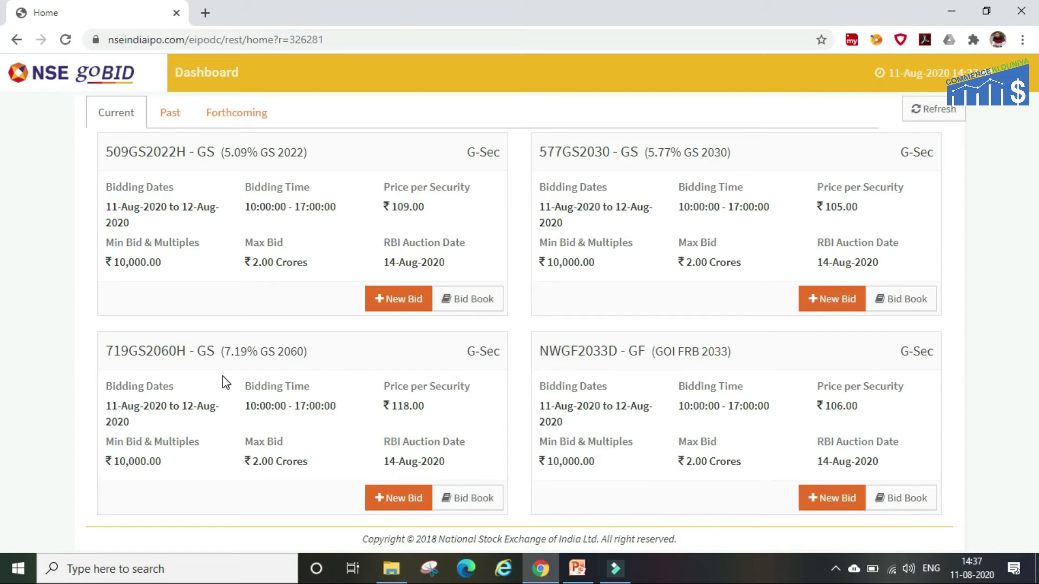
left_click(386, 500)
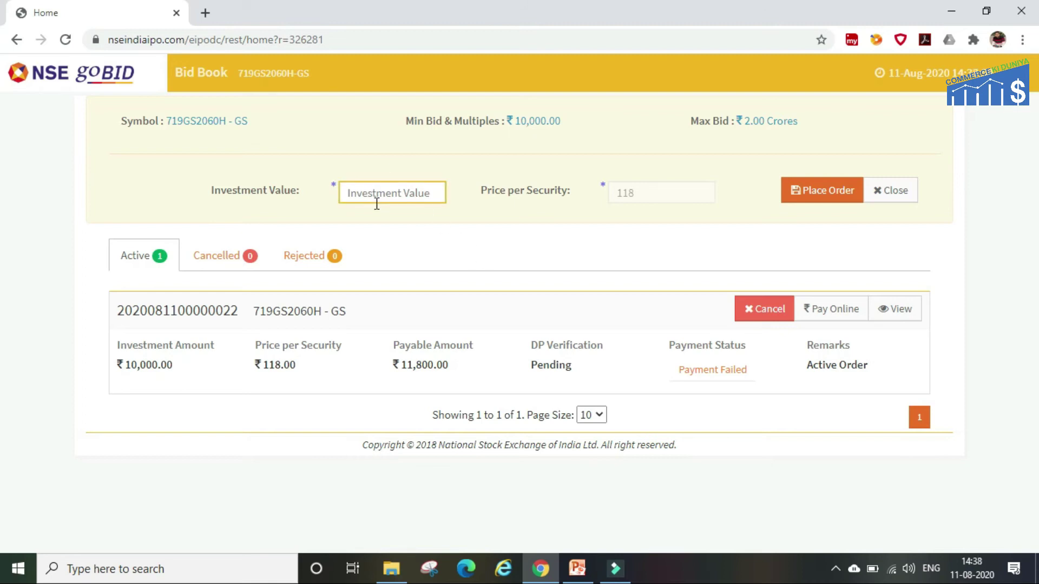
left_click(376, 204)
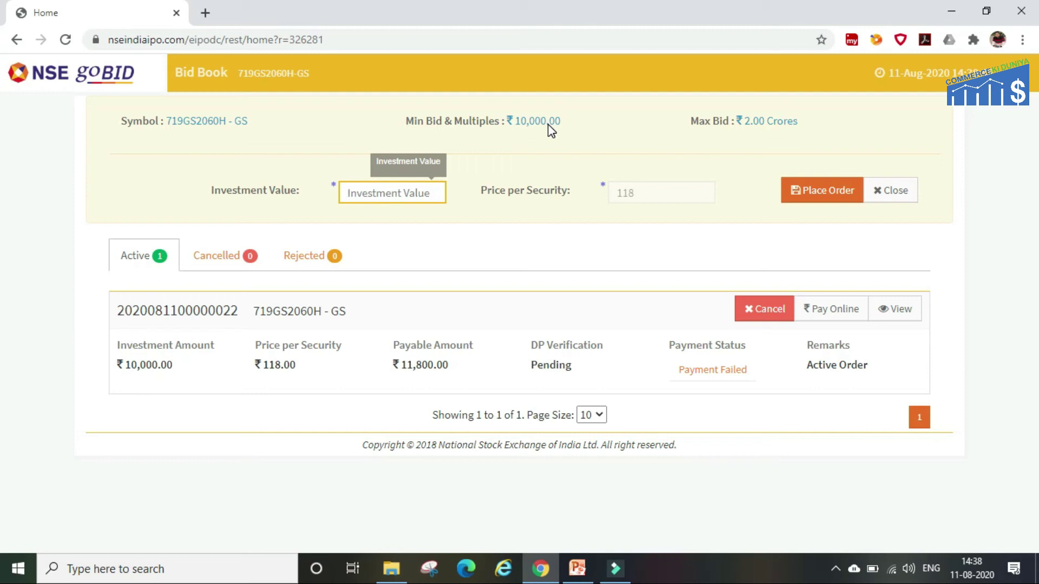
type("10000")
key("Tab")
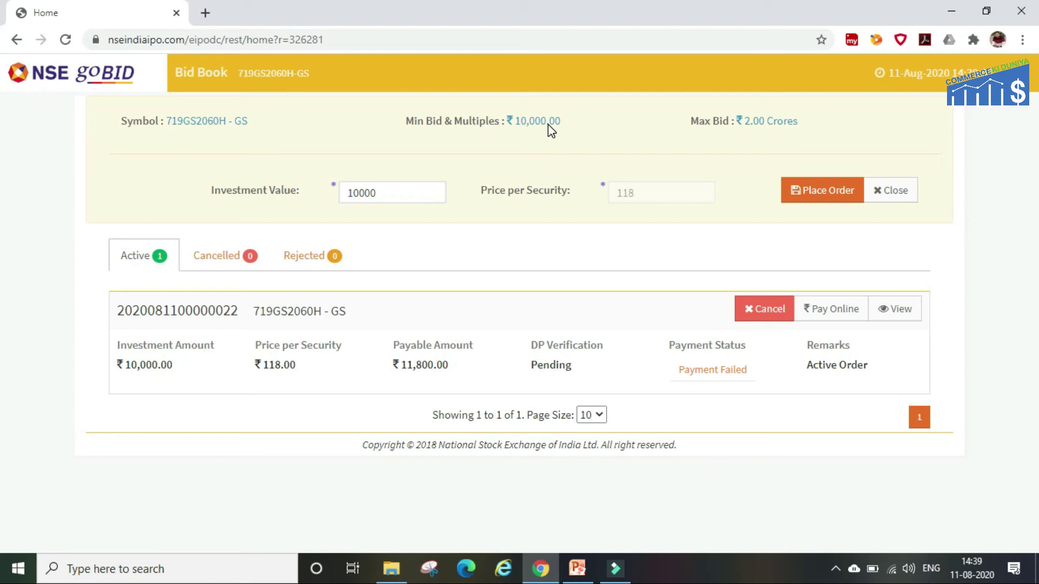
left_click(839, 191)
left_click(817, 187)
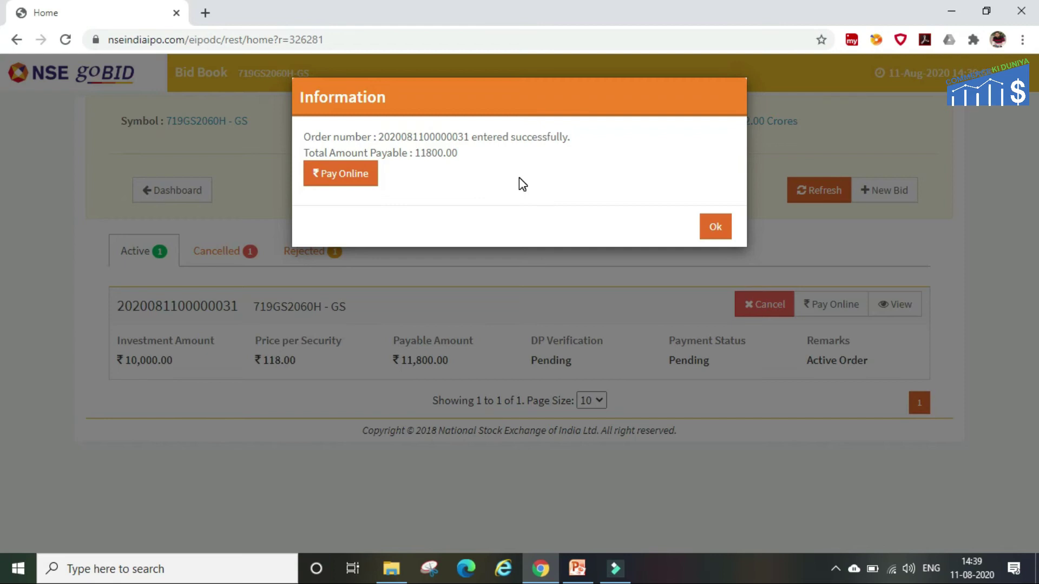
left_click(716, 227)
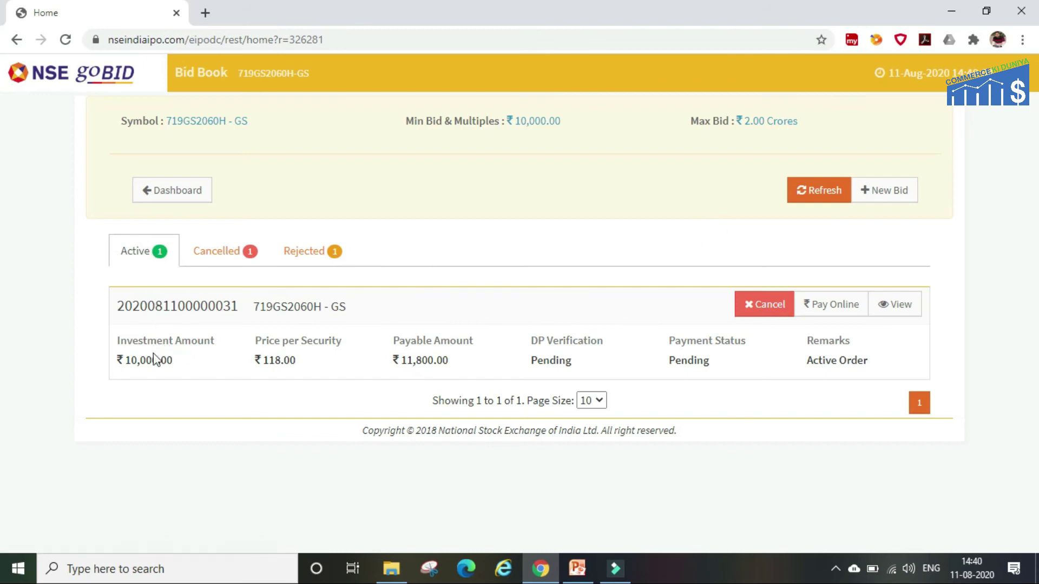
Check the payable amount and the payment status of the active 719GS2060H - GS order.
double_click(406, 361)
left_click_drag(420, 371, 448, 371)
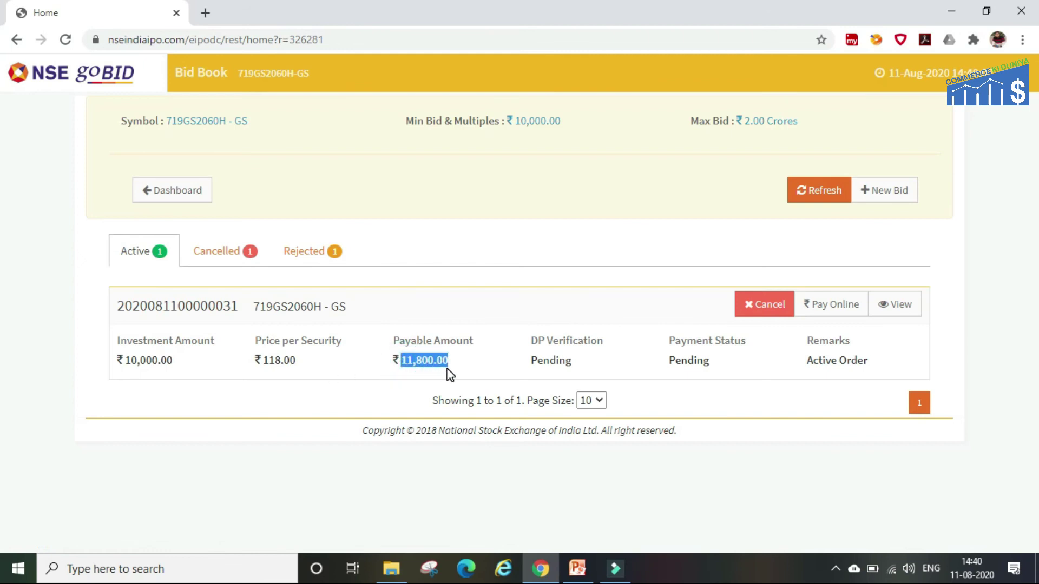
left_click_drag(669, 364, 720, 363)
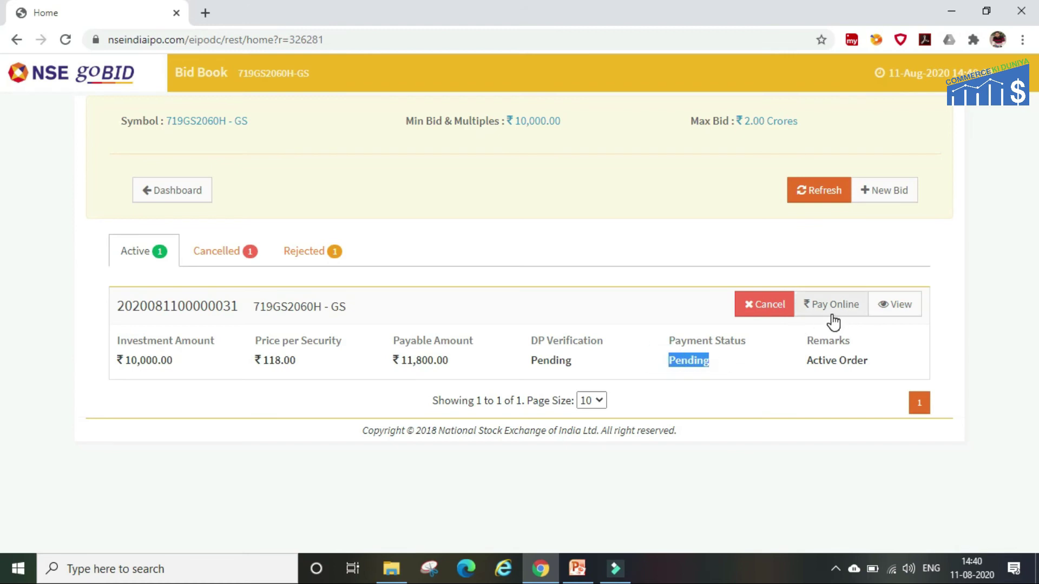
Start the online payment for the active order with Net Banking as the method and proceed to the bank's payment site.
left_click(834, 319)
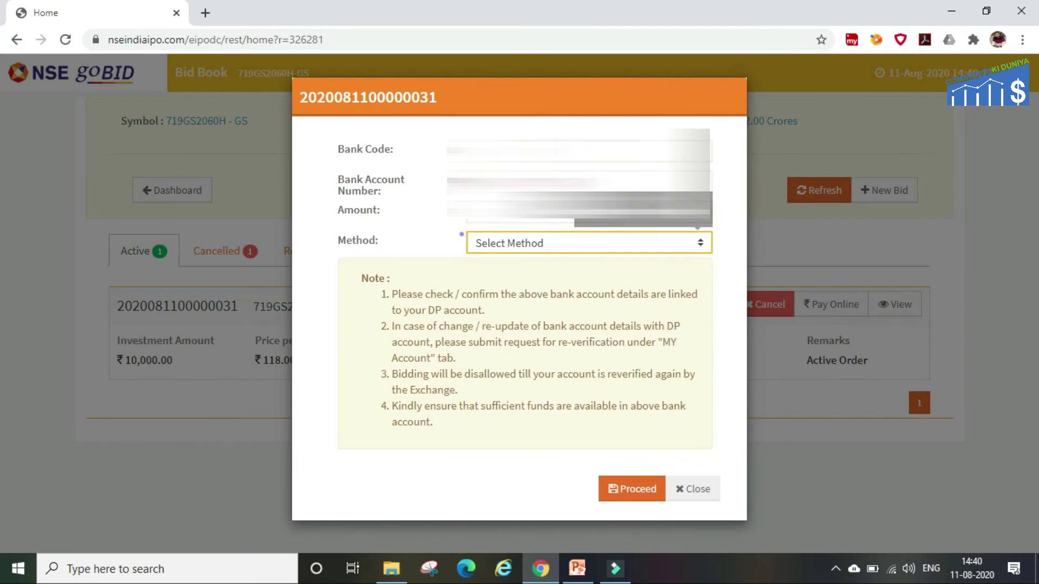
left_click(522, 249)
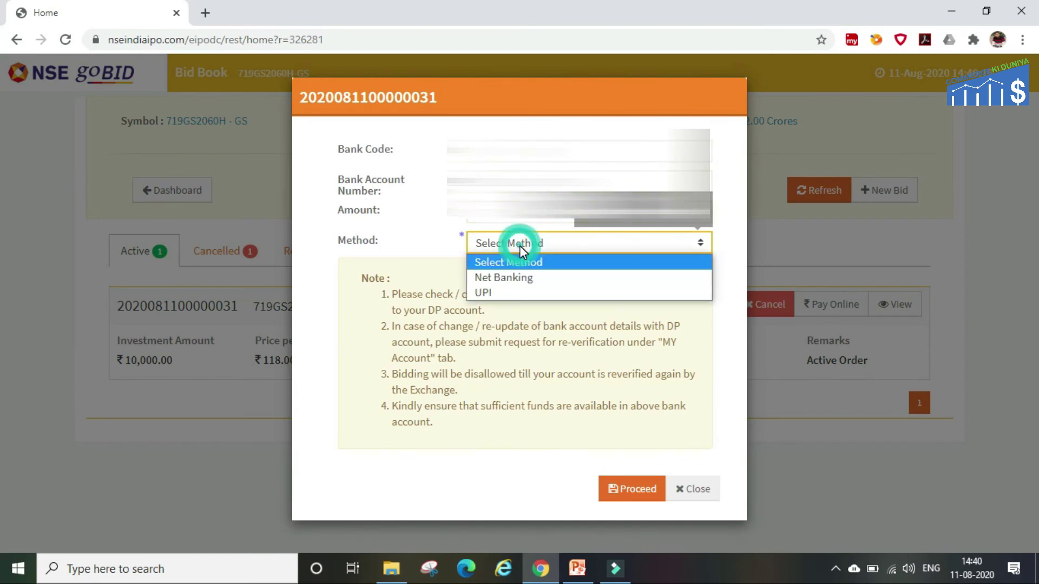
left_click(511, 279)
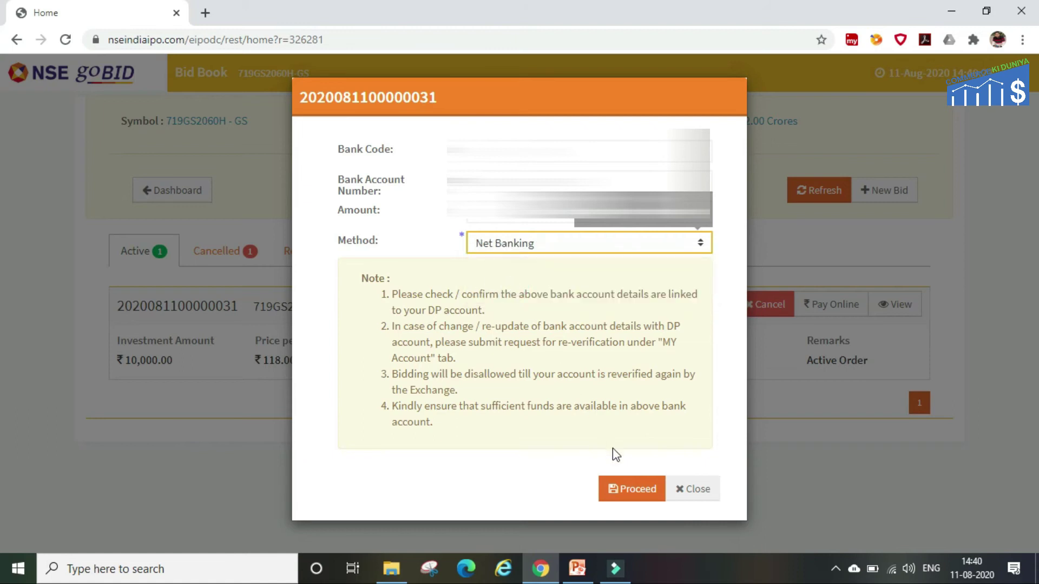
left_click(624, 490)
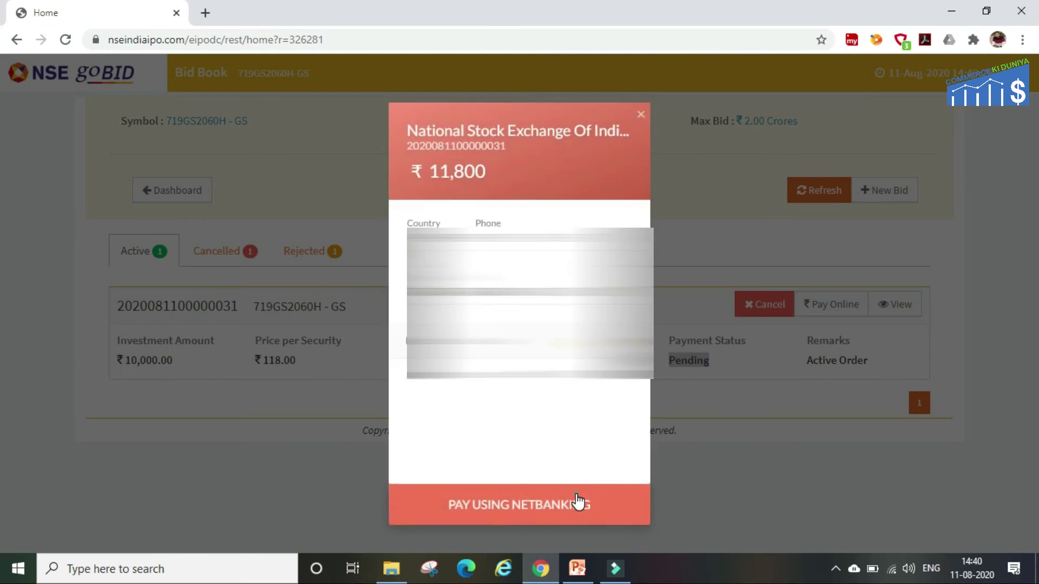
left_click(579, 500)
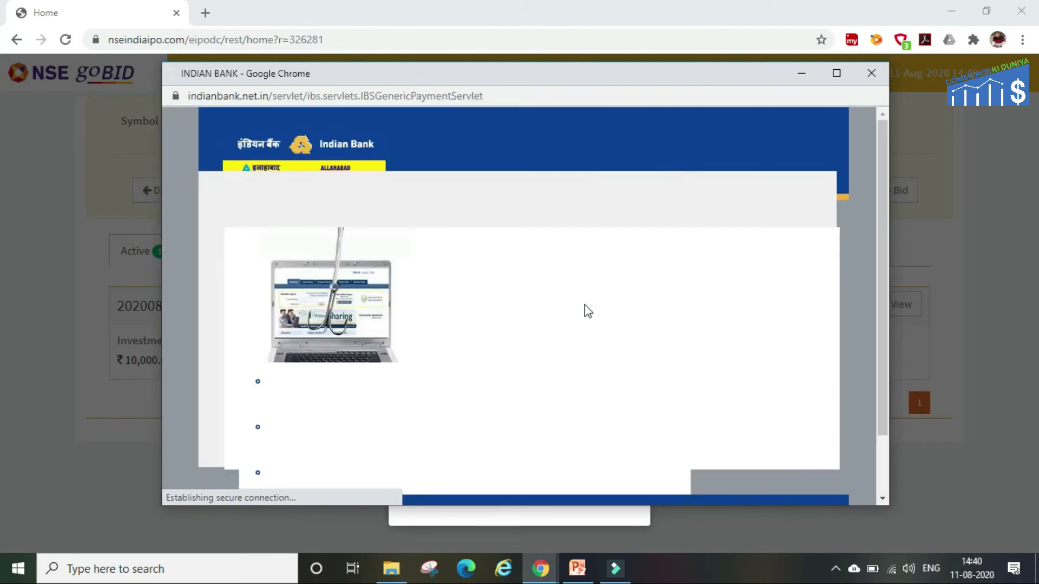
Review and accept Indian Bank's disclaimer notice, and bring up the Login User ID field of its online payment login.
scroll(588, 311, "down", 2)
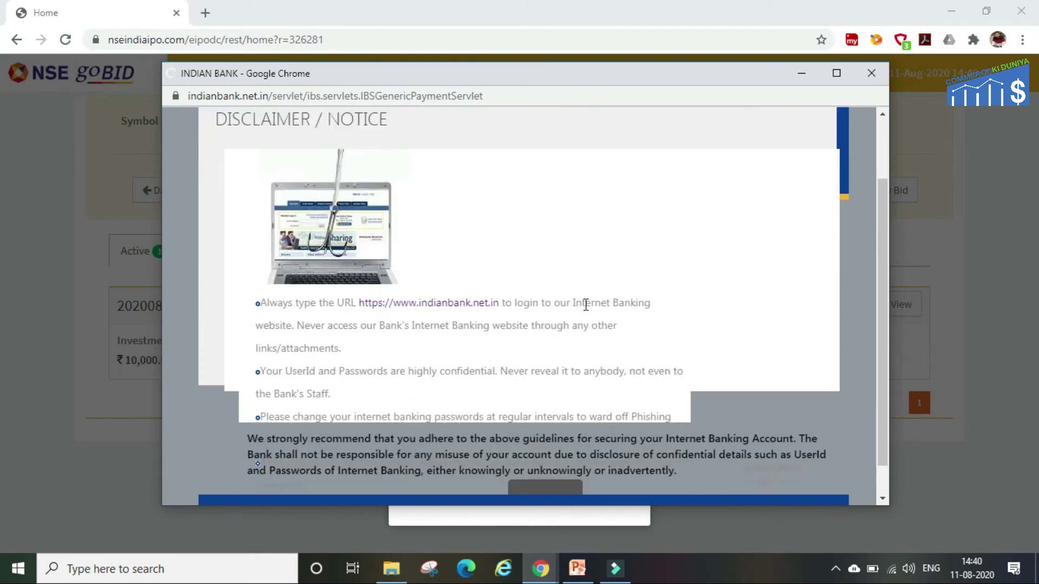
scroll(586, 305, "up", 2)
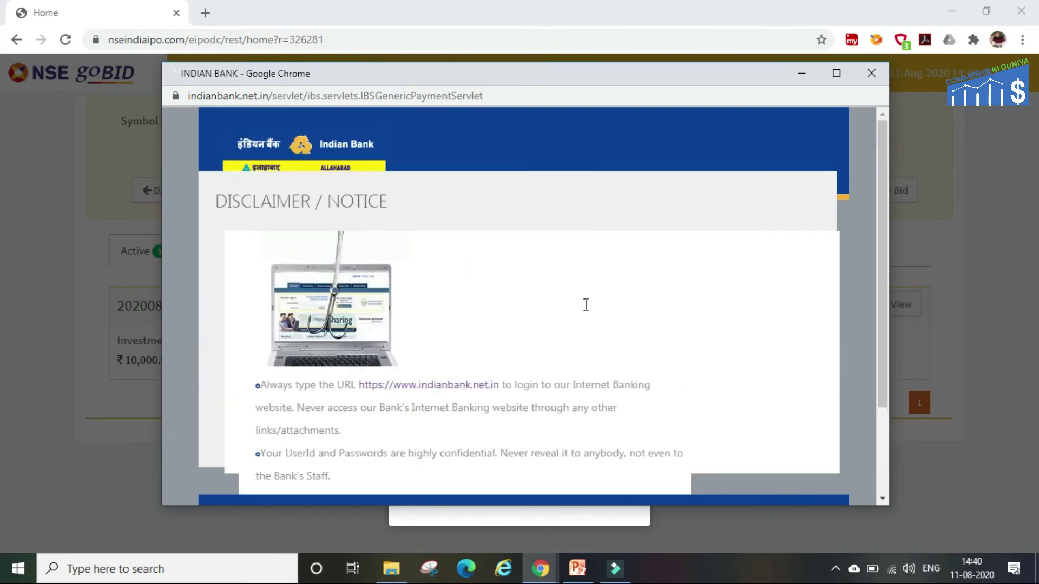
scroll(589, 311, "down", 2)
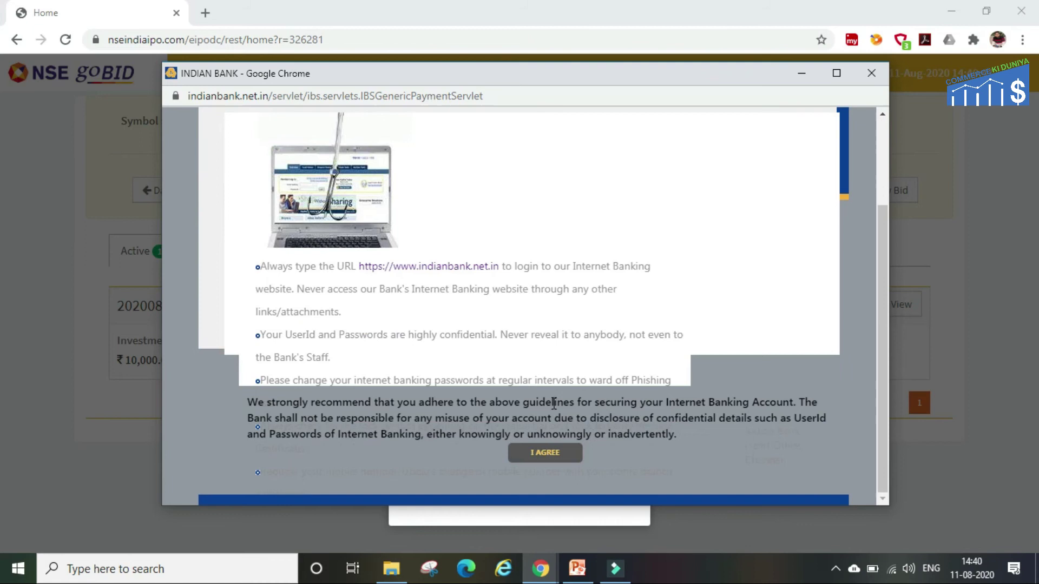
left_click(543, 458)
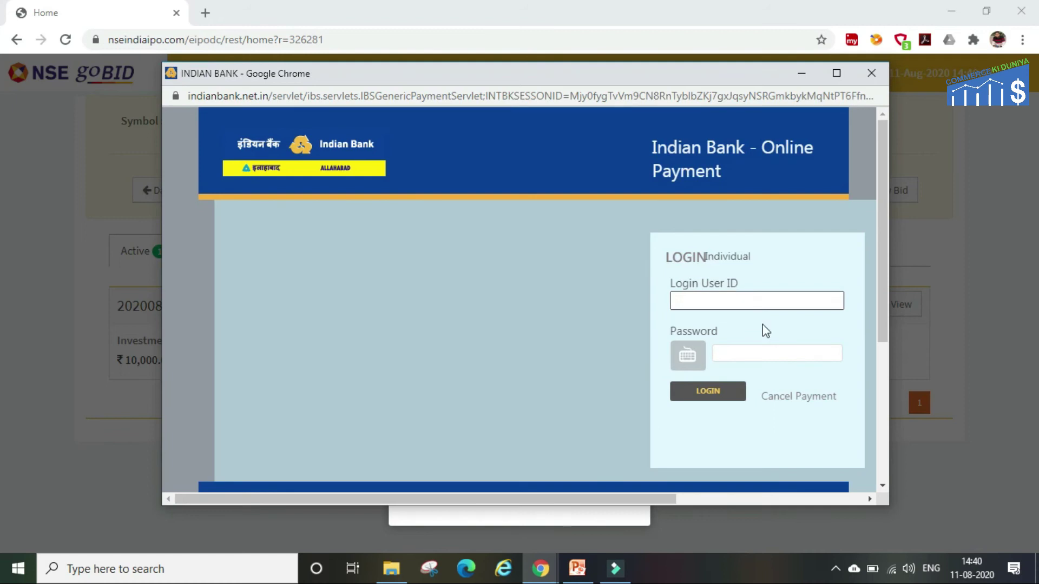
left_click(764, 307)
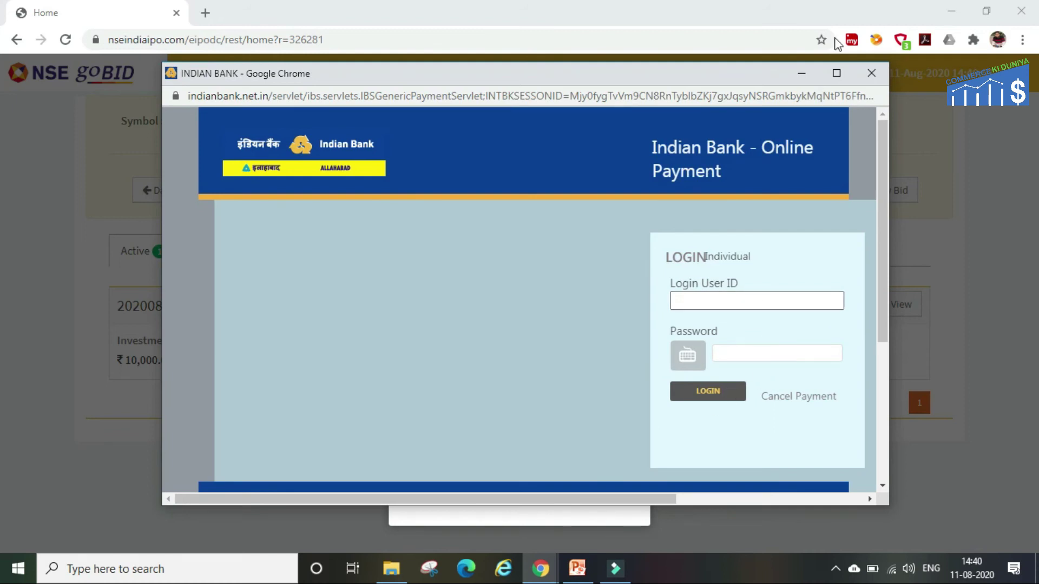
Abandon the net banking payment without logging in and close the payment checkout to return to the bid book.
left_click(869, 80)
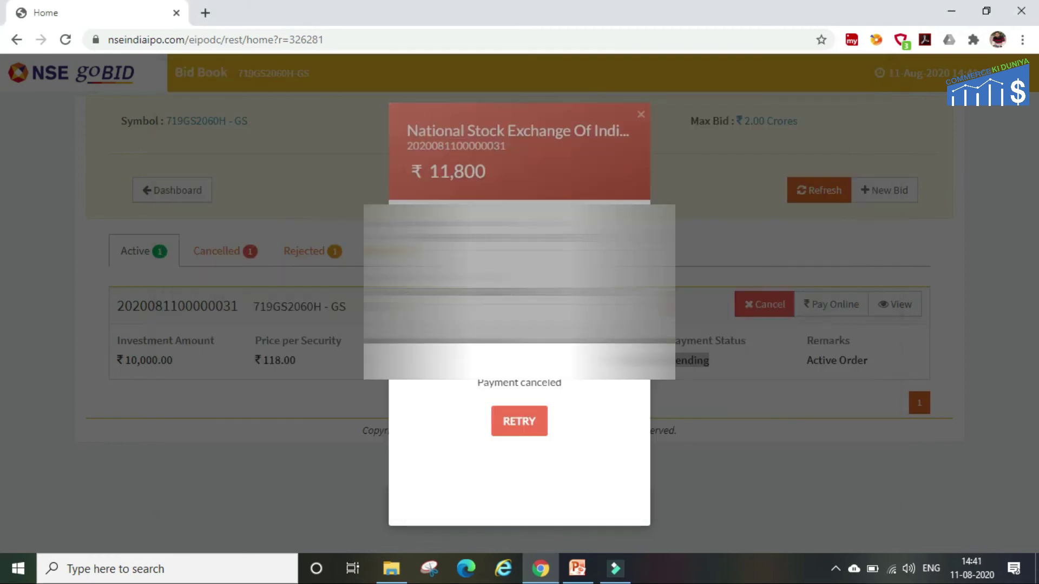
left_click(644, 114)
left_click(644, 115)
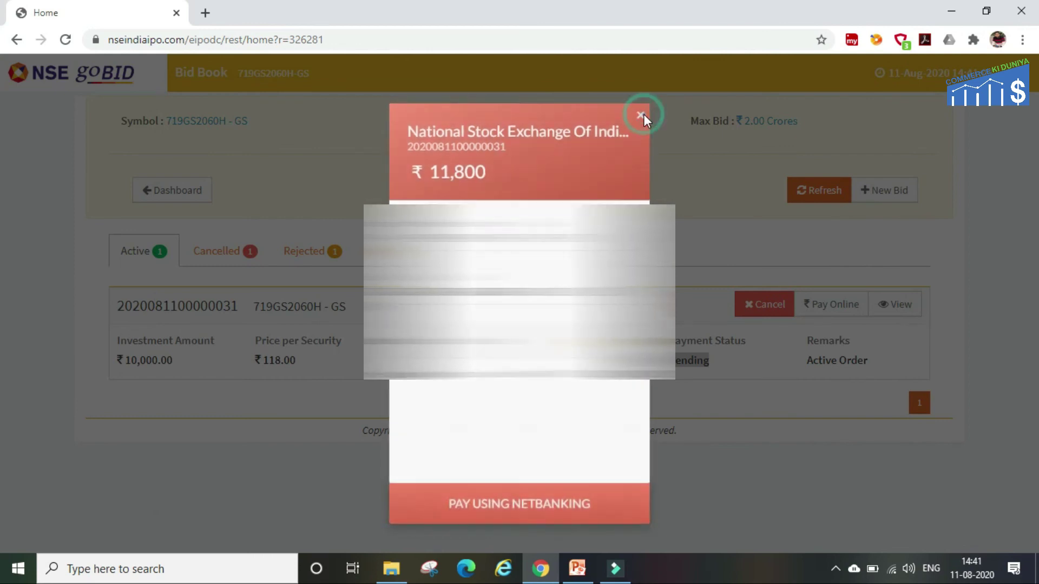
left_click_drag(613, 300, 371, 448)
left_click(372, 448)
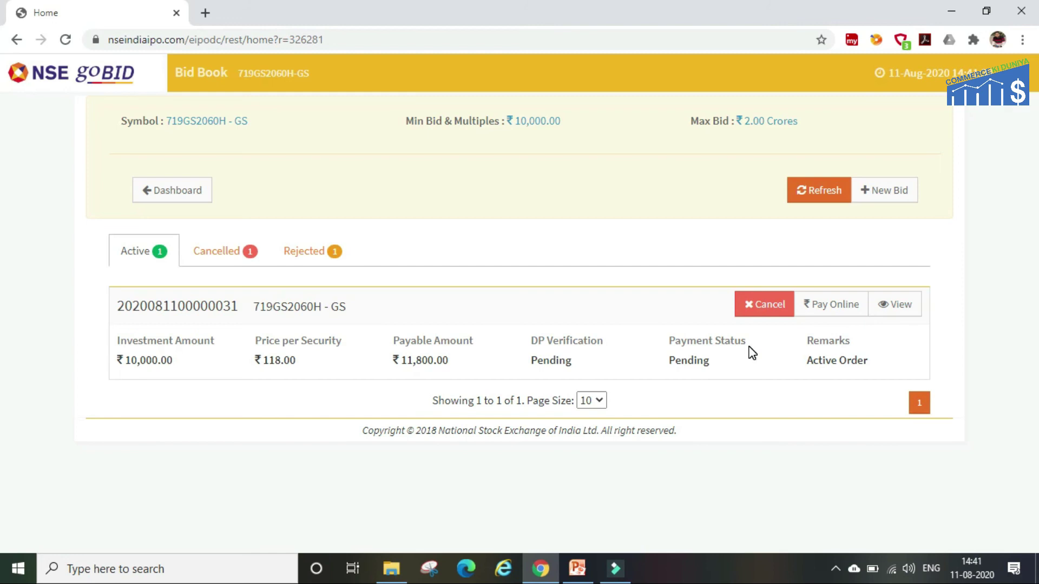
Cancel the active 719GS2060H - GS bid, confirm the cancellation and dismiss the resulting information message.
left_click(688, 360)
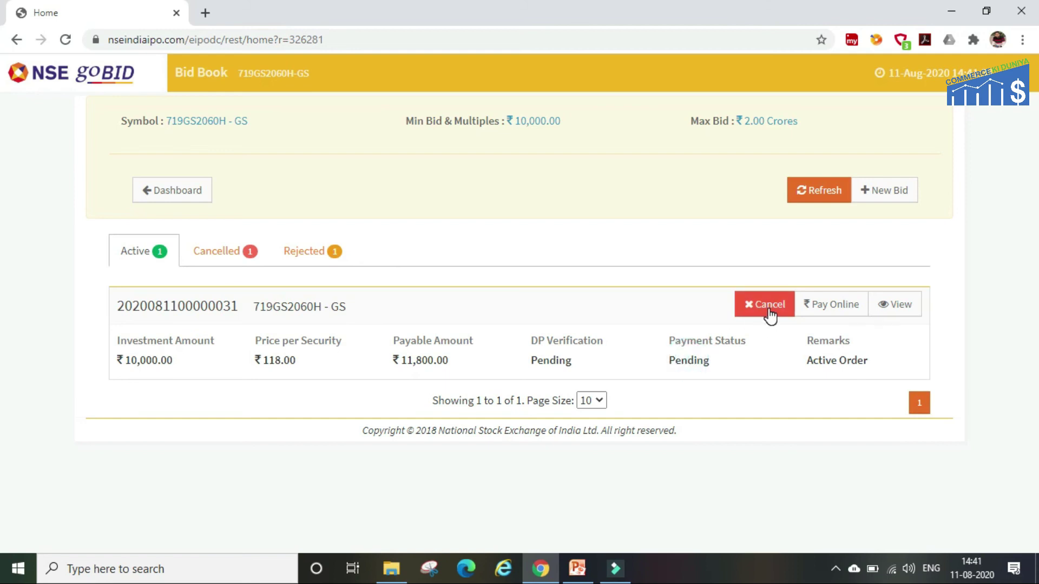
left_click(768, 310)
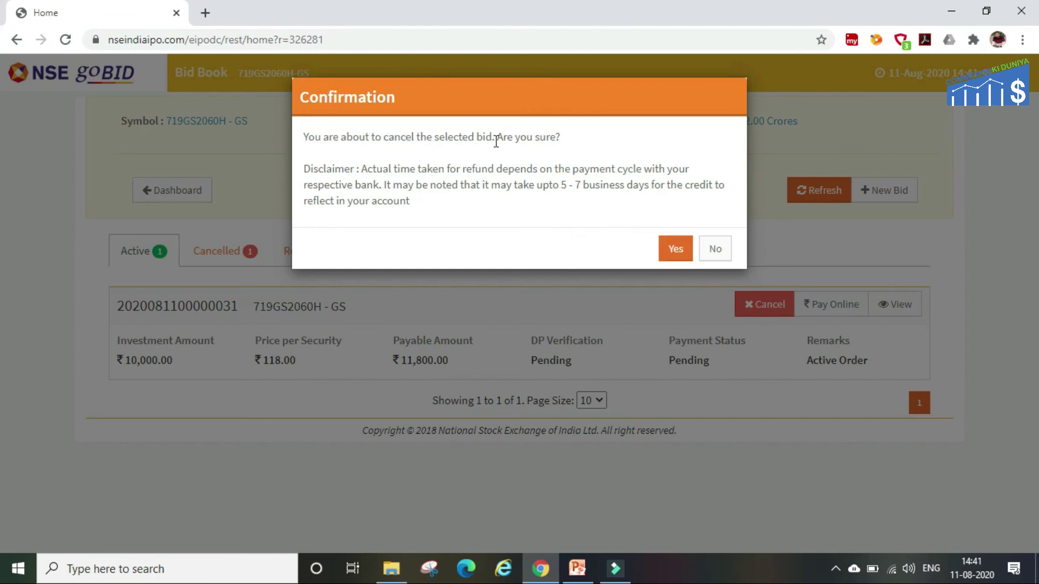
left_click(673, 251)
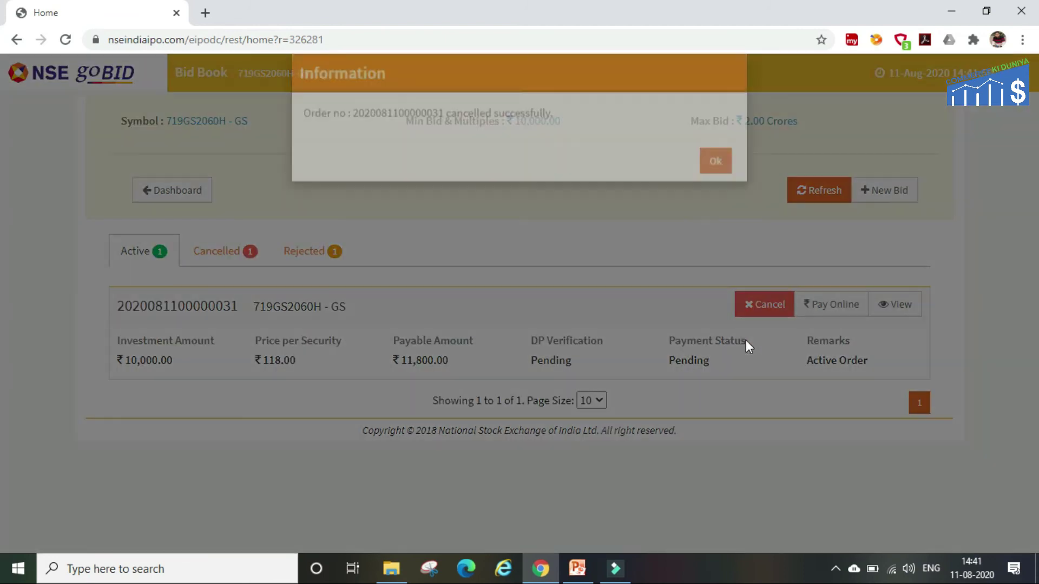
left_click(718, 185)
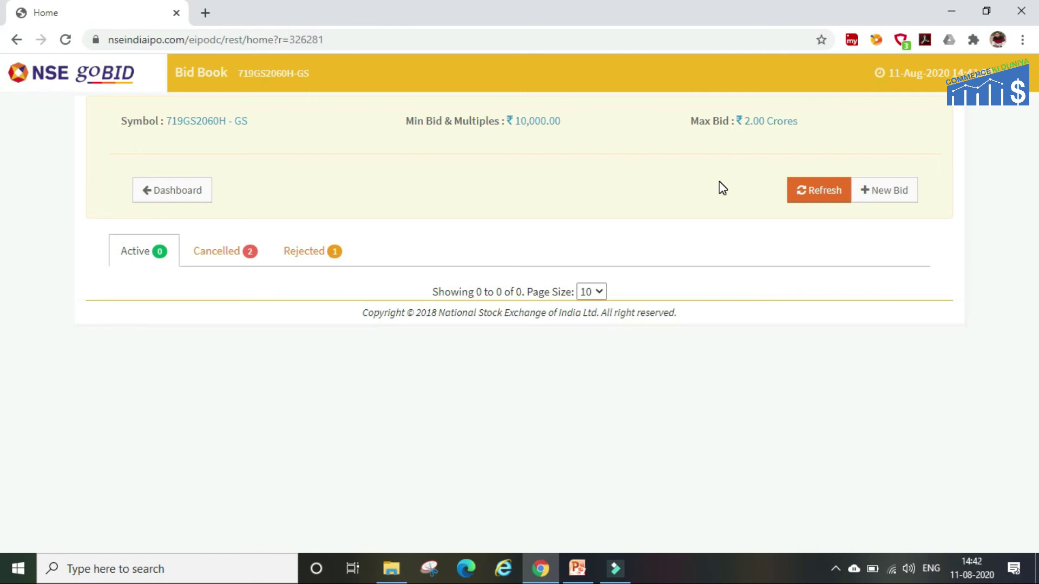
Return to the dashboard and review the current government securities open for bidding.
left_click(168, 182)
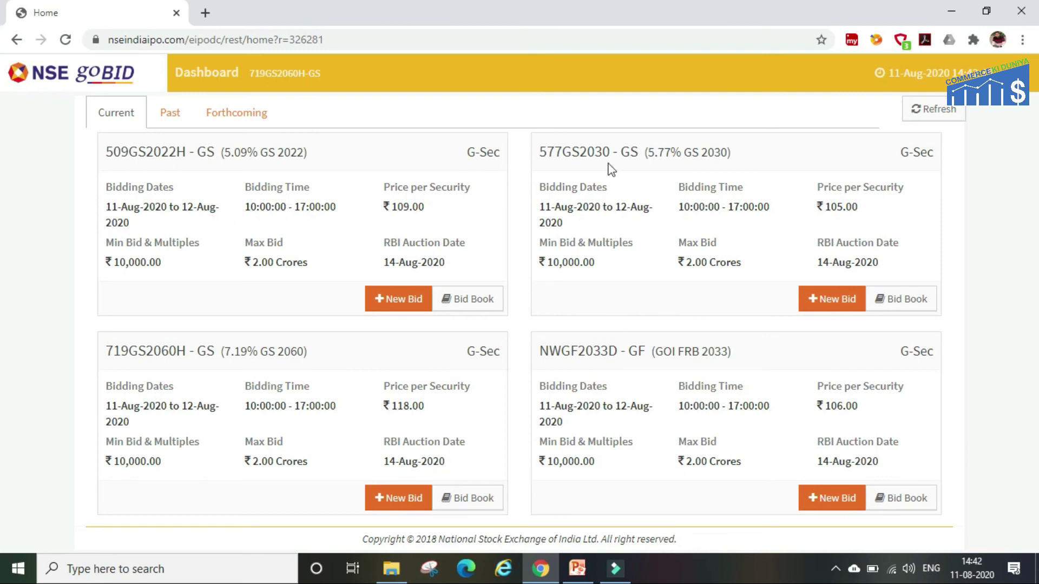
left_click_drag(639, 350, 555, 124)
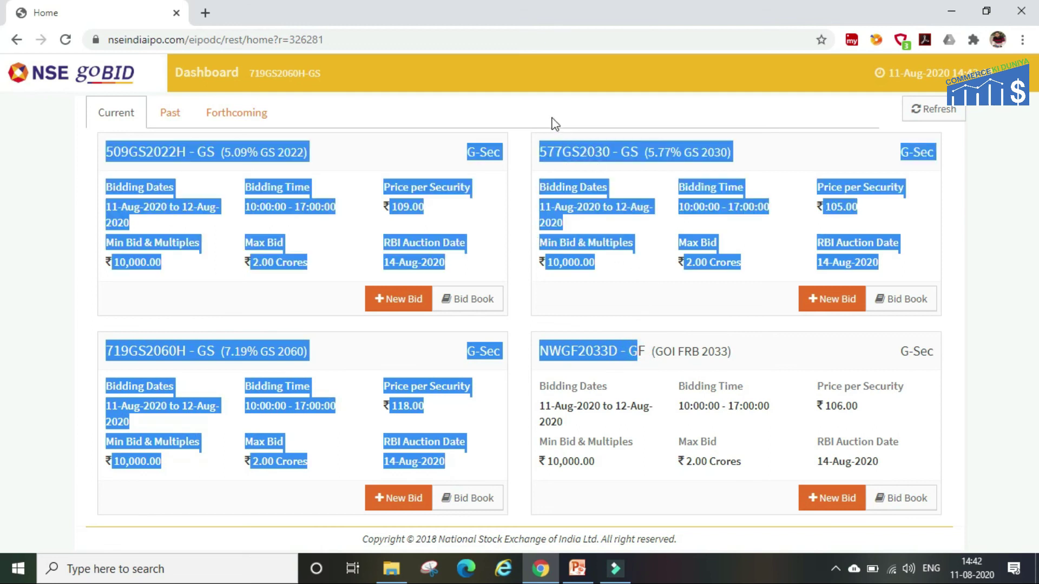
left_click(542, 113)
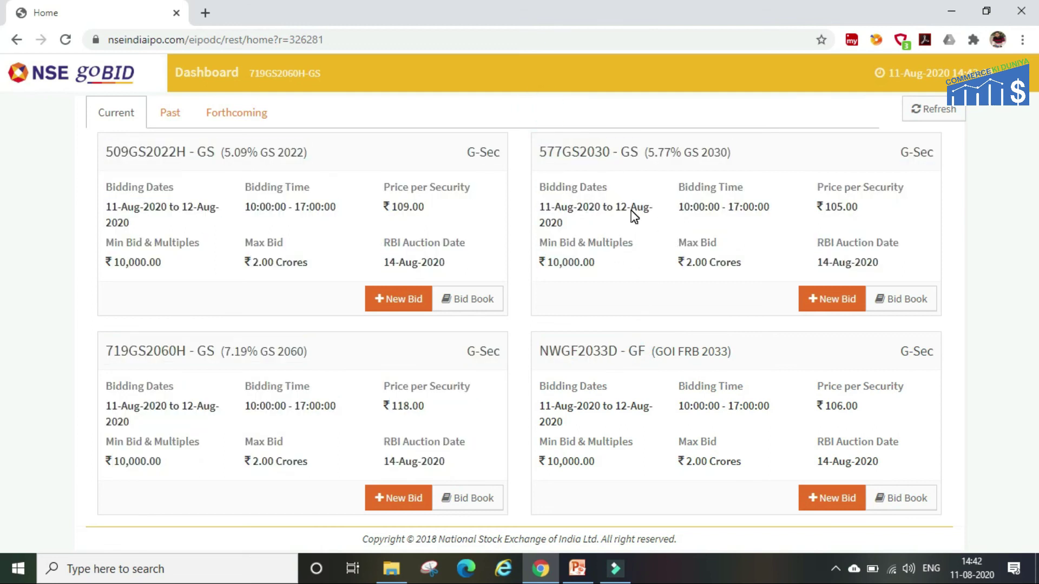